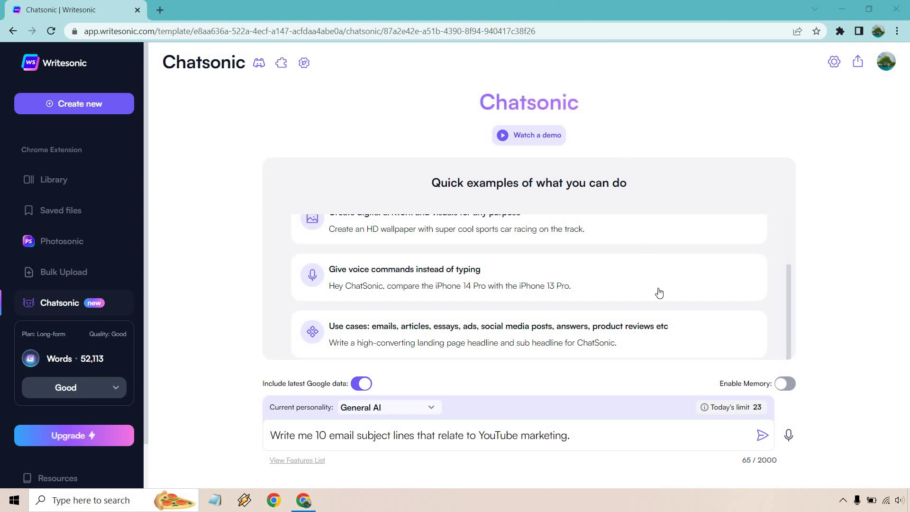
scroll(668, 256, up, 2)
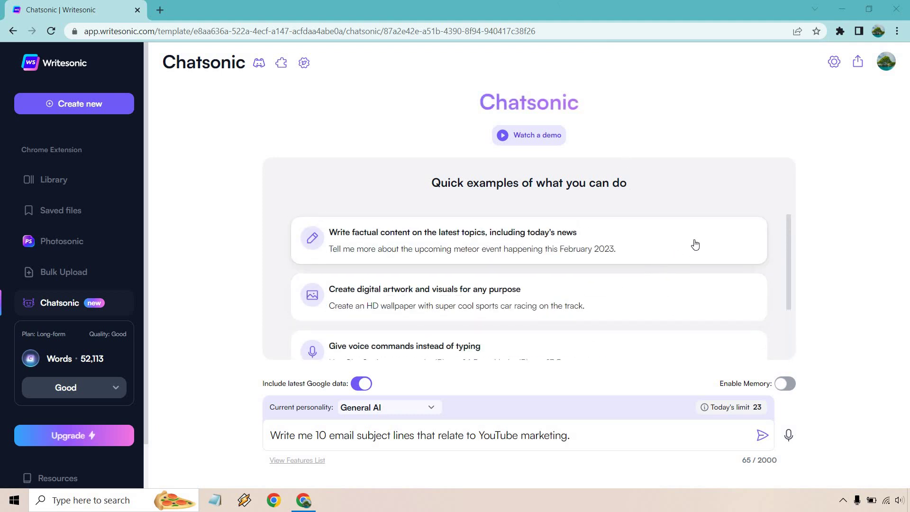
scroll(692, 247, down, 2)
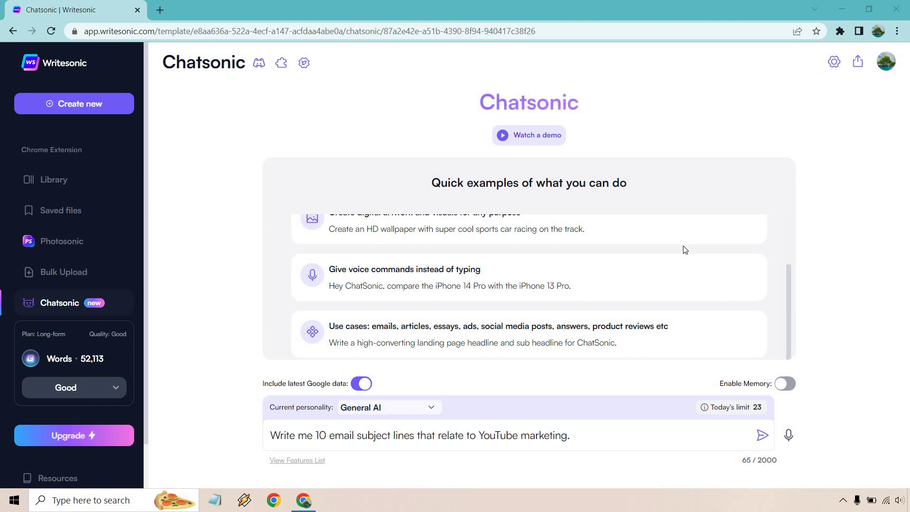
Step: Send the subject-line request and scroll through Chatsonic's ten YouTube marketing subject lines
click(606, 439)
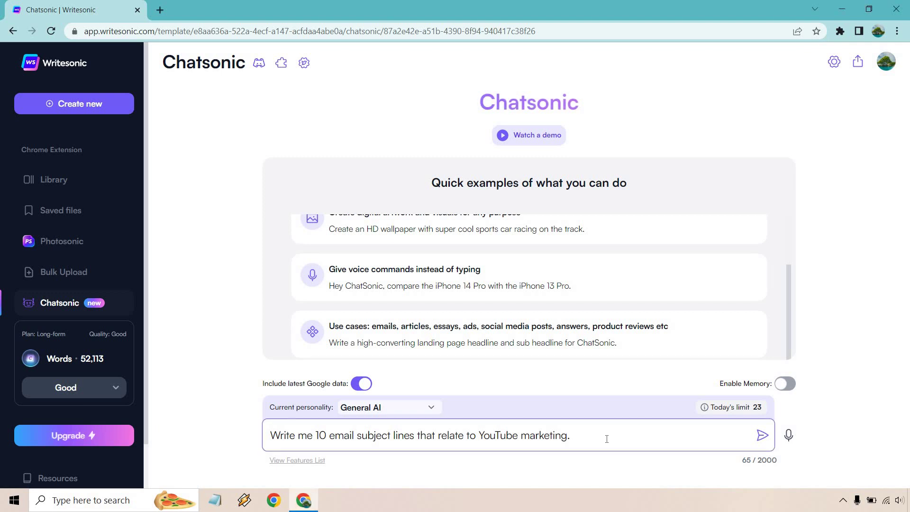
click(760, 437)
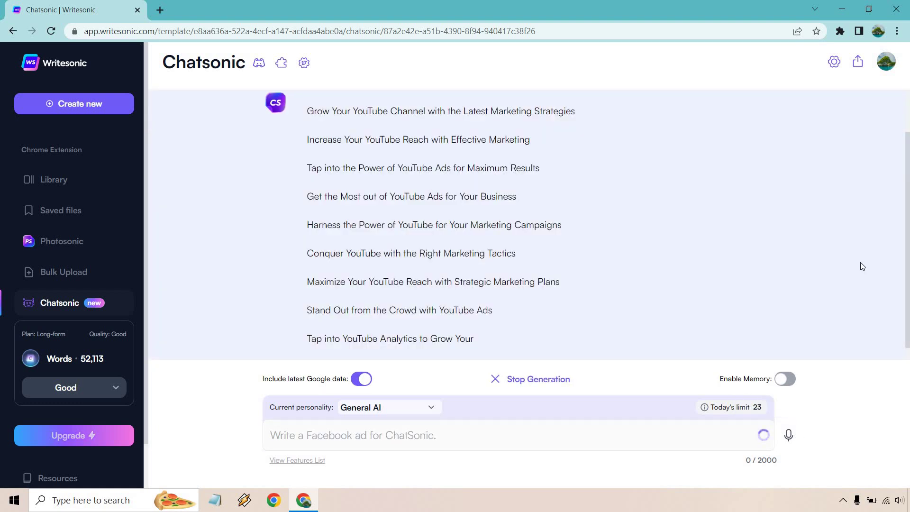
scroll(863, 256, up, 1)
scroll(863, 248, down, 1)
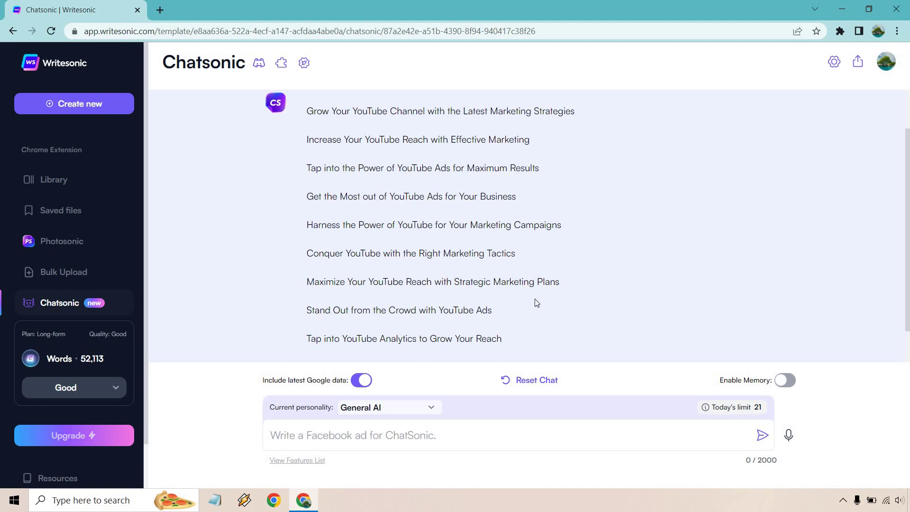
scroll(538, 298, down, 1)
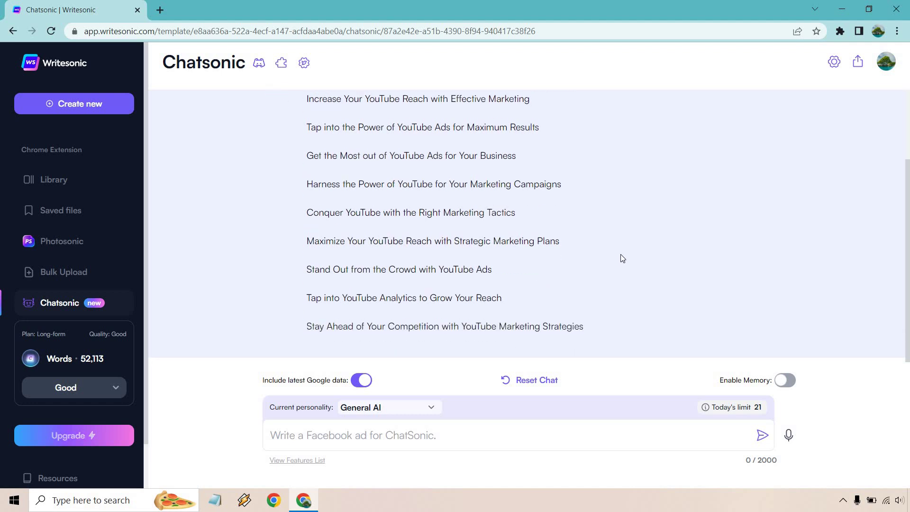
scroll(617, 254, up, 1)
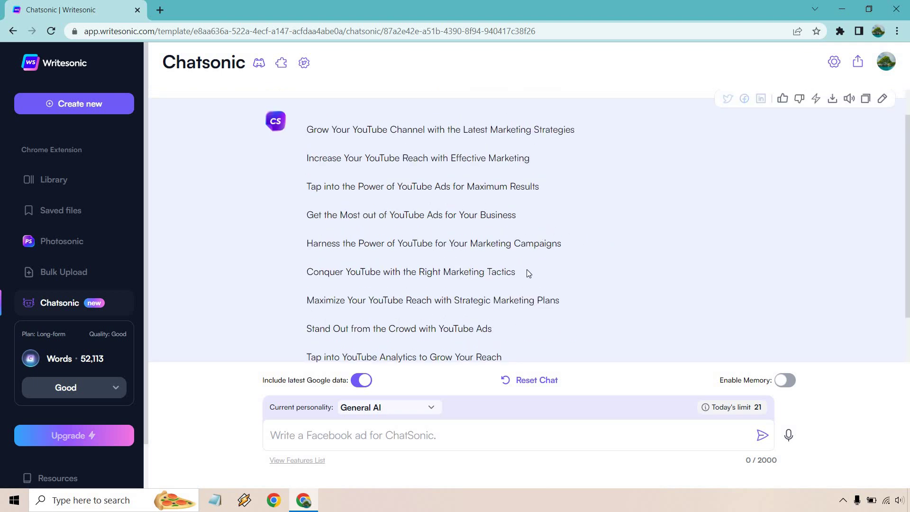
Step: Select the 'Conquer YouTube with the Right Marketing Tactics' line and ready the empty message box
drag(519, 270, 343, 261)
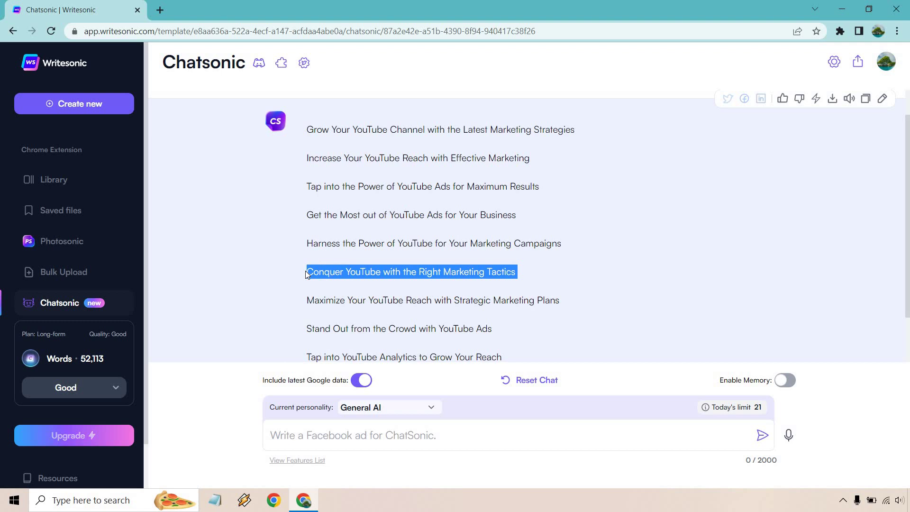
scroll(427, 332, down, 1)
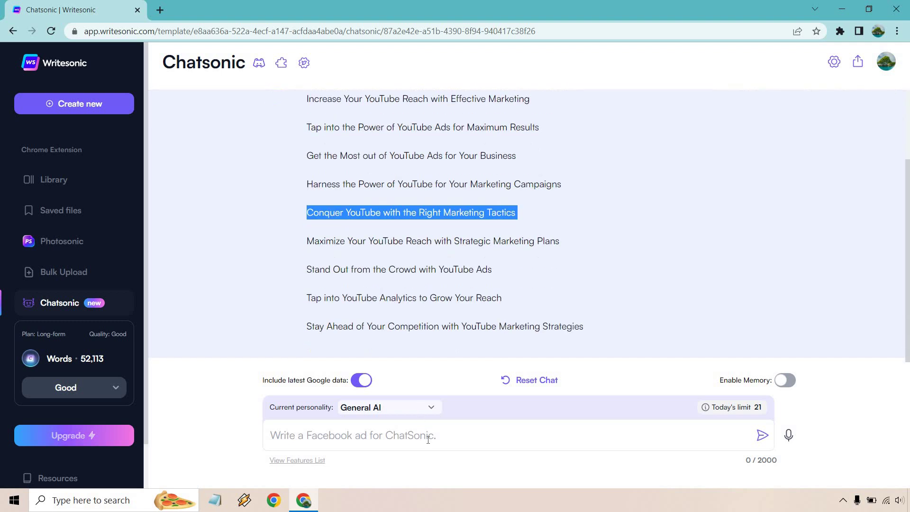
click(427, 439)
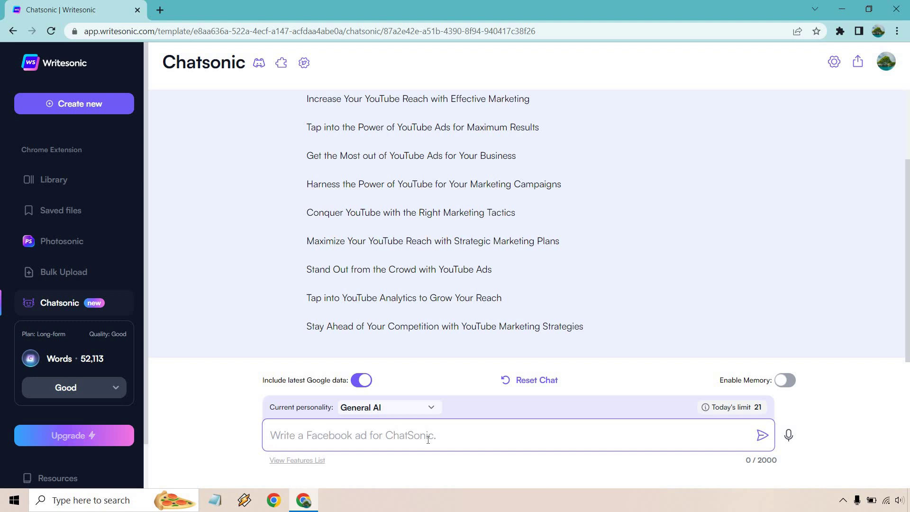
Step: Paste the subscriber-email prompt covering YouTube's benefits and a call to action, then review it
key(ctrl+v)
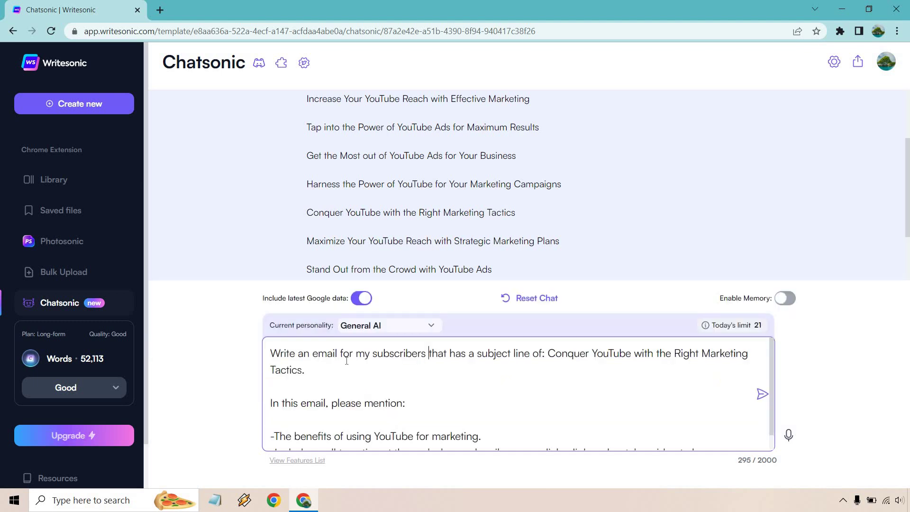
click(342, 360)
scroll(406, 371, down, 1)
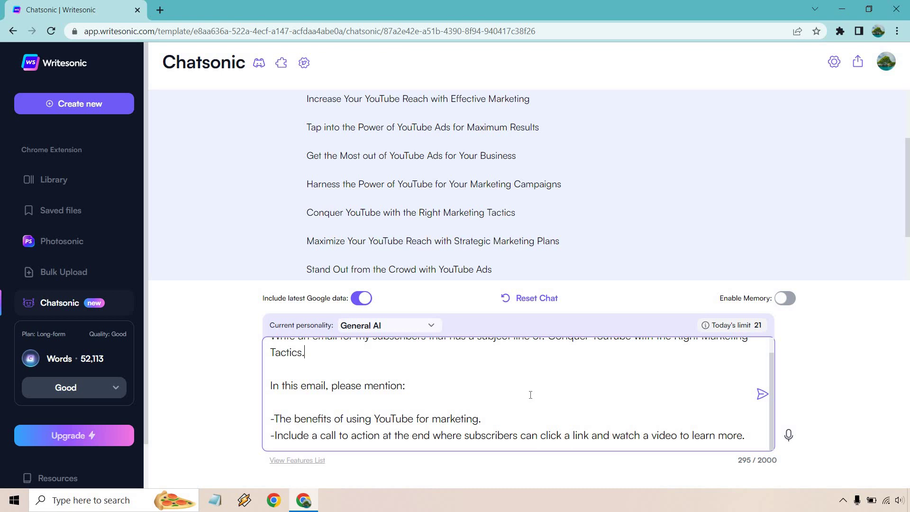
scroll(531, 394, up, 1)
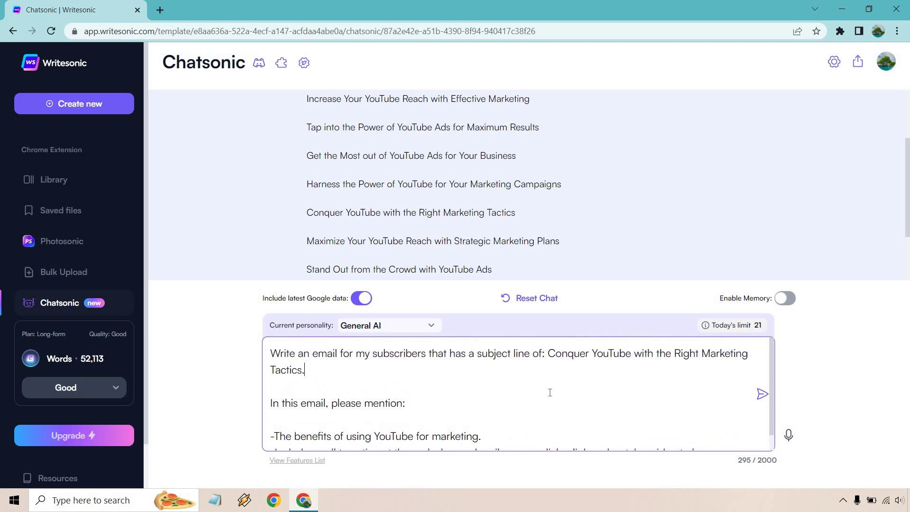
scroll(550, 393, down, 1)
key(shift+Left)
scroll(517, 393, up, 1)
triple_click(336, 358)
click(336, 356)
Step: Submit the email prompt and review the generated email opening with 'Dear Subscribers,'
click(762, 395)
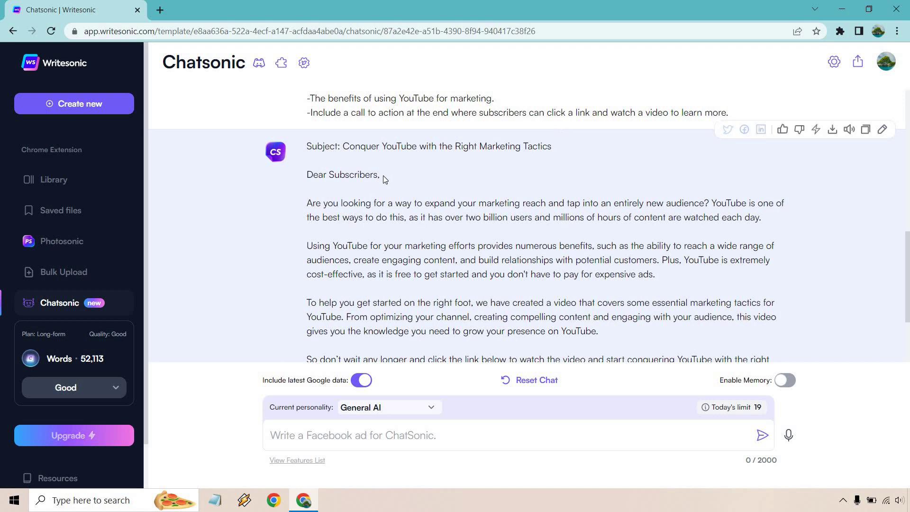
drag(383, 175, 308, 176)
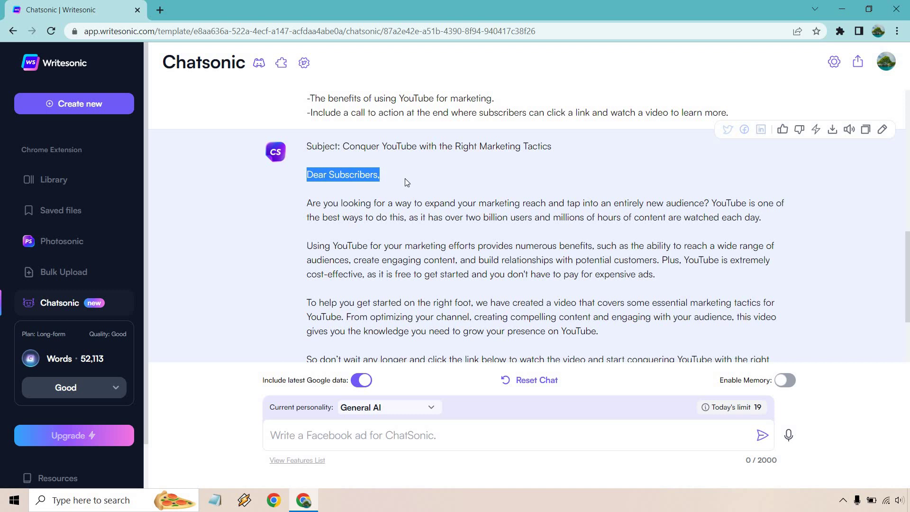
click(399, 174)
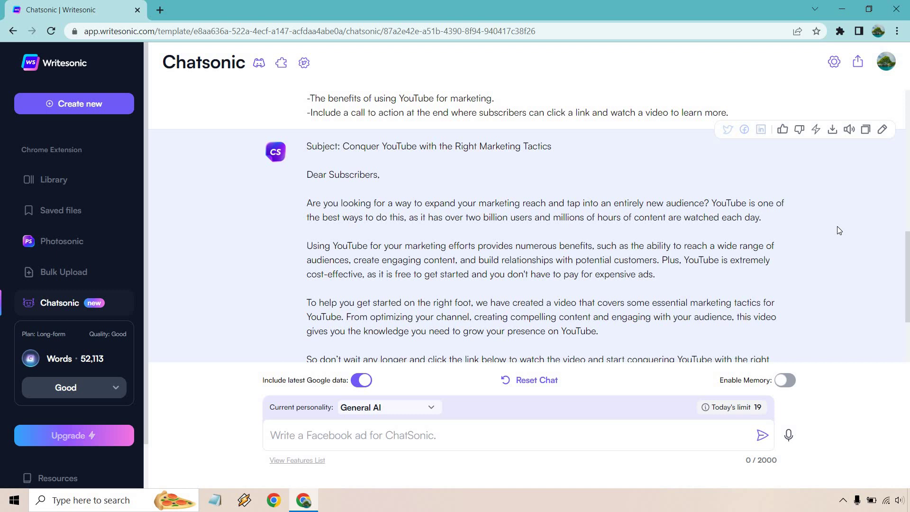
scroll(842, 231, down, 1)
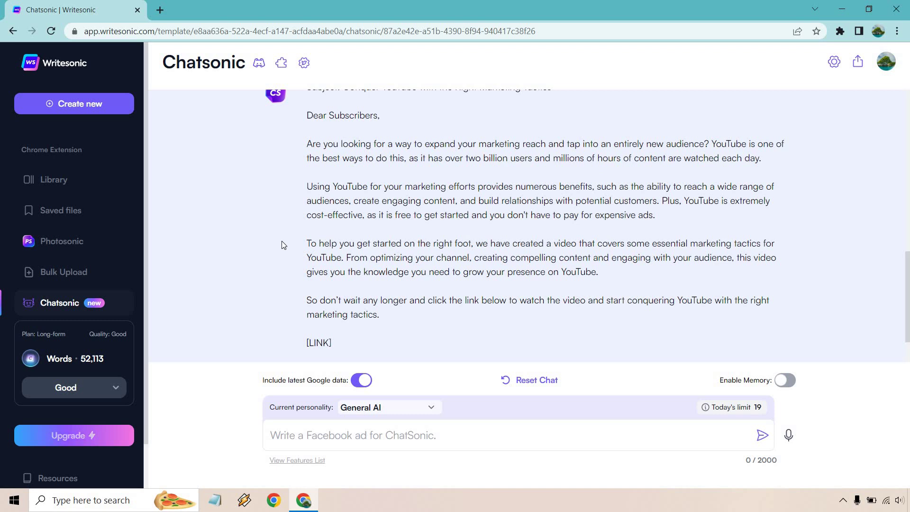
scroll(262, 249, down, 1)
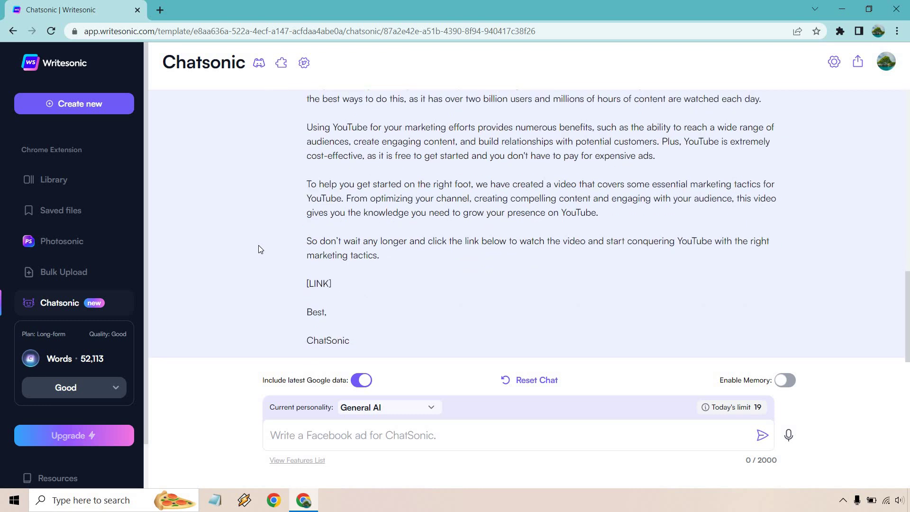
click(344, 285)
drag(350, 342, 306, 342)
click(371, 315)
scroll(850, 267, up, 5)
scroll(847, 216, up, 5)
scroll(843, 215, up, 2)
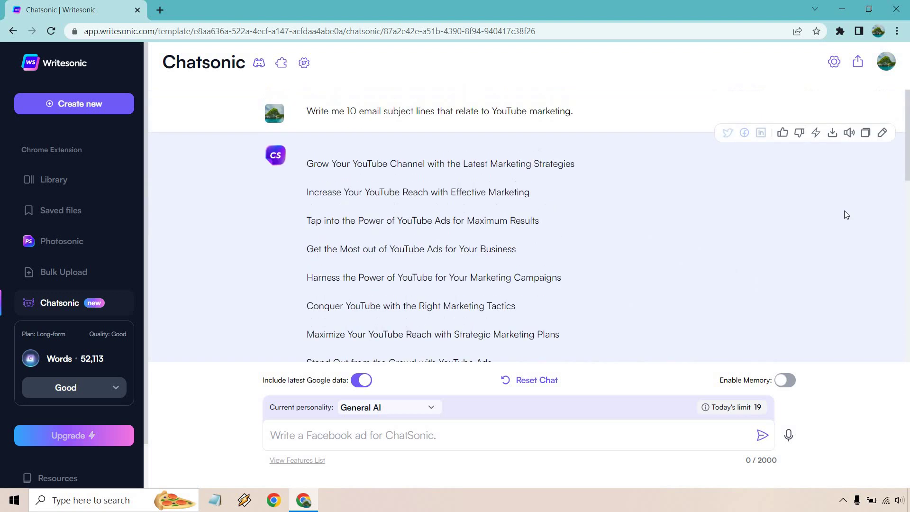